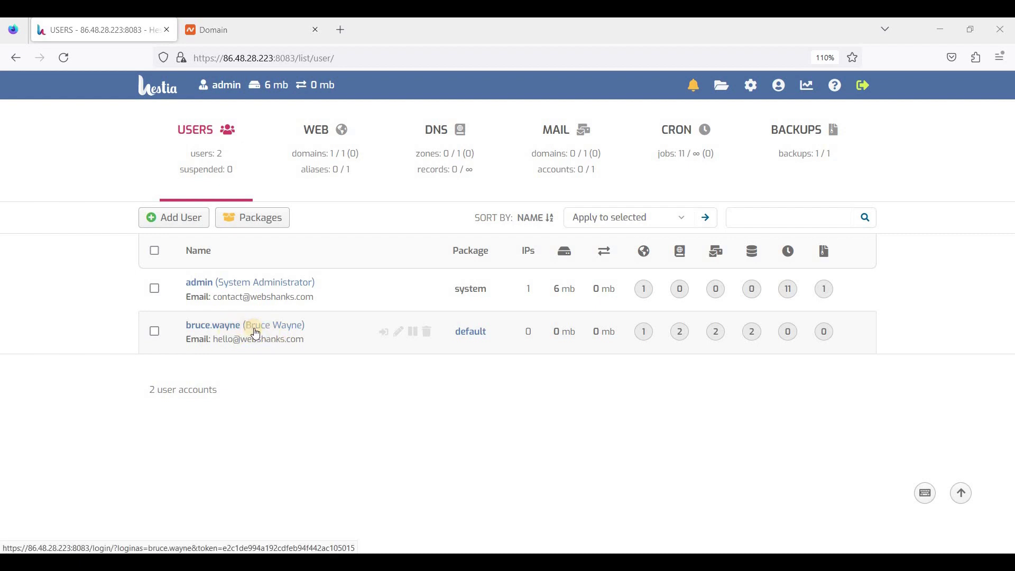
# Log in as the non-admin user and open the Add Web Domain form from their domains list
pyautogui.click(312, 349)
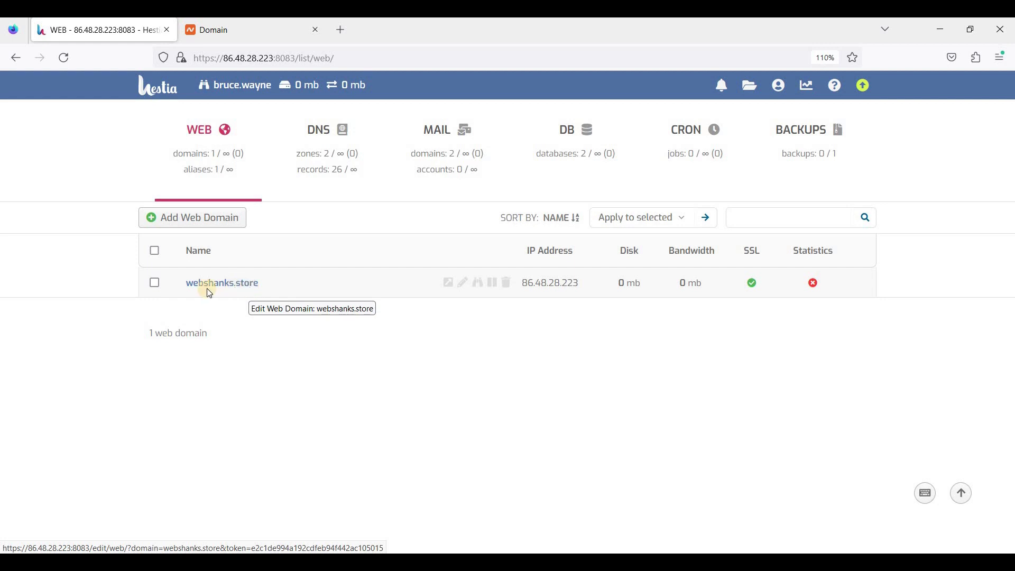
pyautogui.click(219, 225)
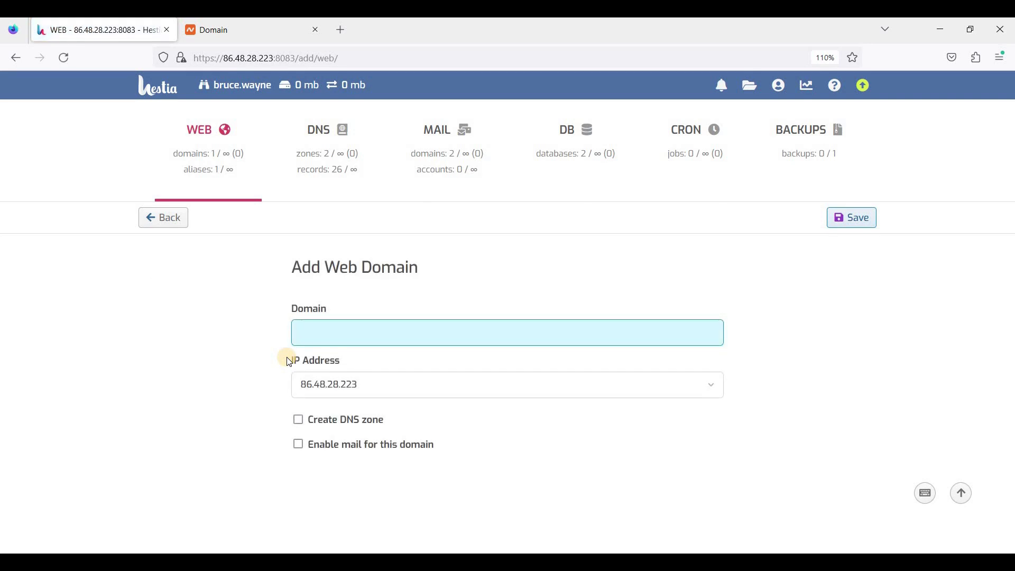
# Create web domain child.webshanks.store with Create DNS zone and mail enabled, and save it
pyautogui.write('child')
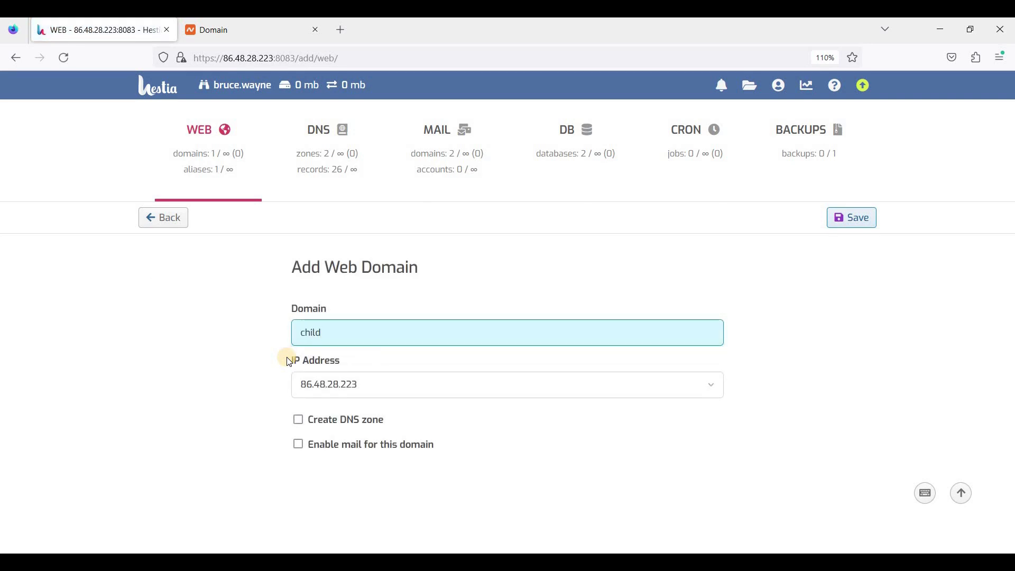
pyautogui.write('.webw')
pyautogui.write('hanks.store')
pyautogui.click(299, 421)
pyautogui.click(298, 444)
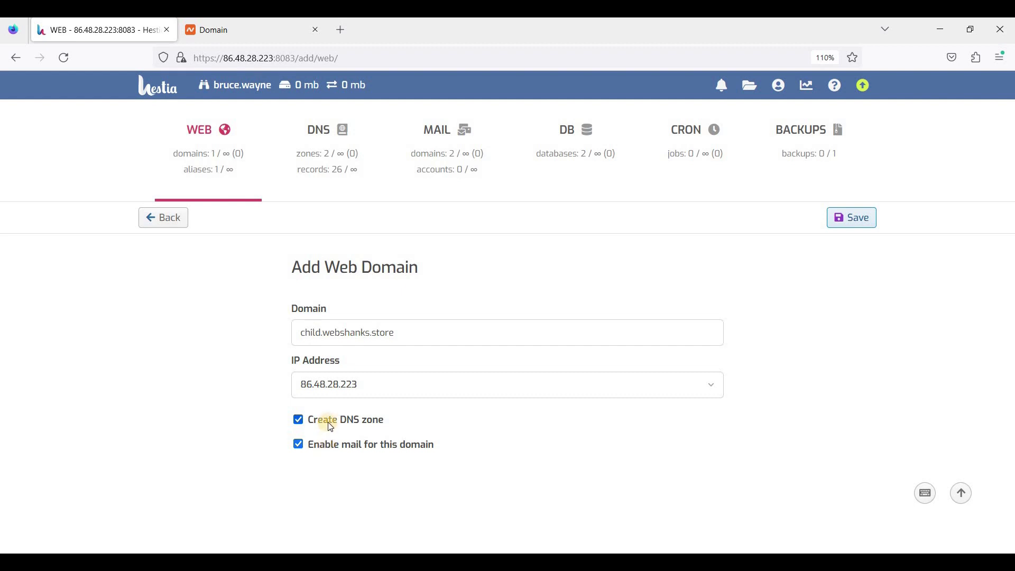
pyautogui.click(844, 221)
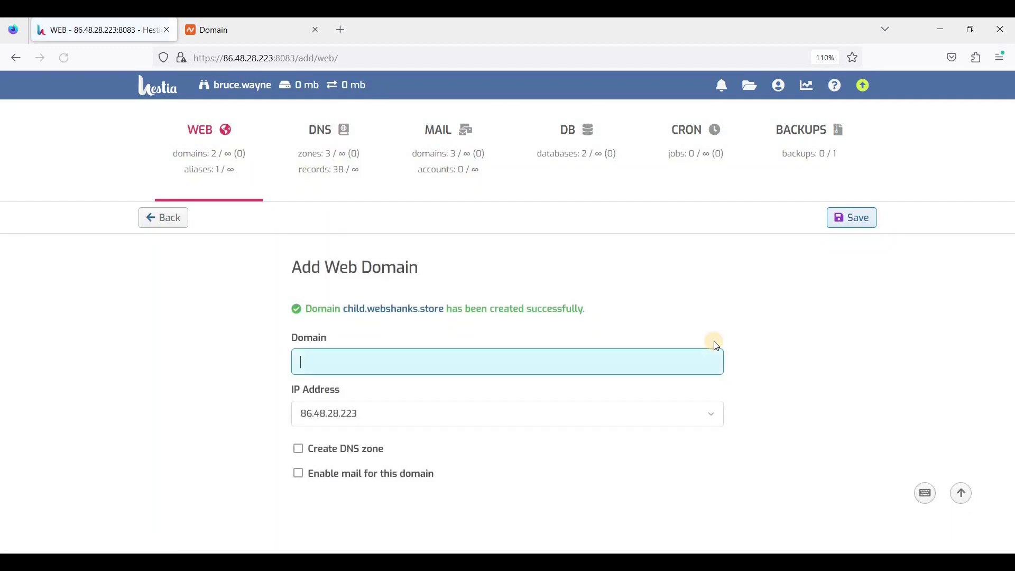
pyautogui.click(177, 221)
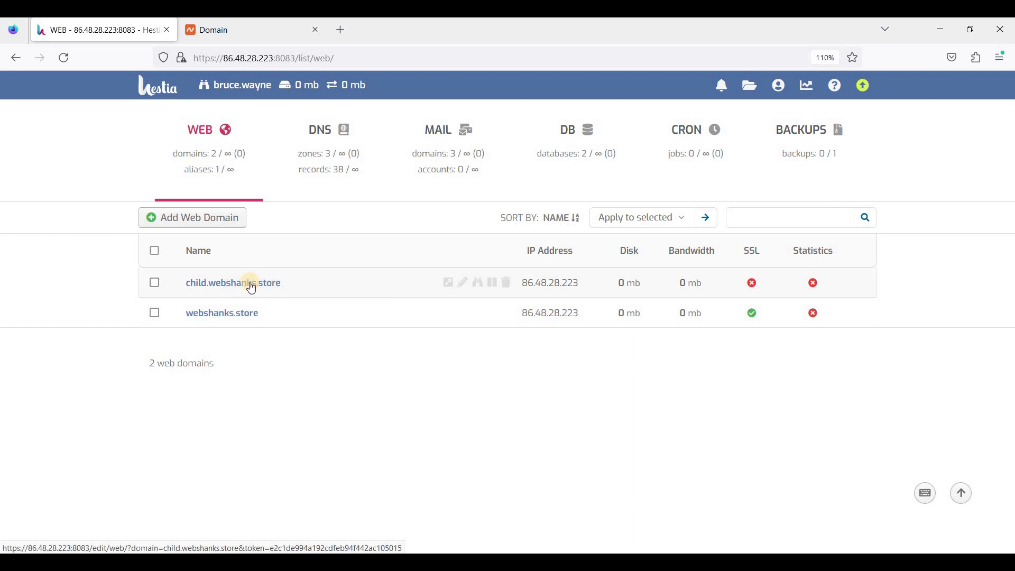
# Open child.webshanks.store's Drupal install form and generate a random admin password
pyautogui.click(251, 283)
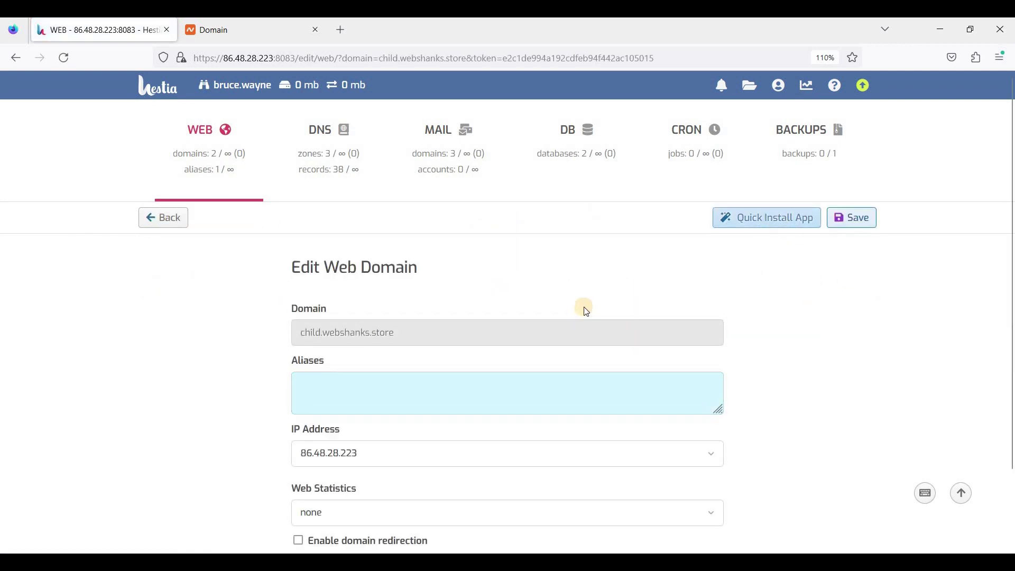
pyautogui.moveTo(1010, 267); pyautogui.dragTo(1010, 380)
pyautogui.scroll(5, 424, 358)
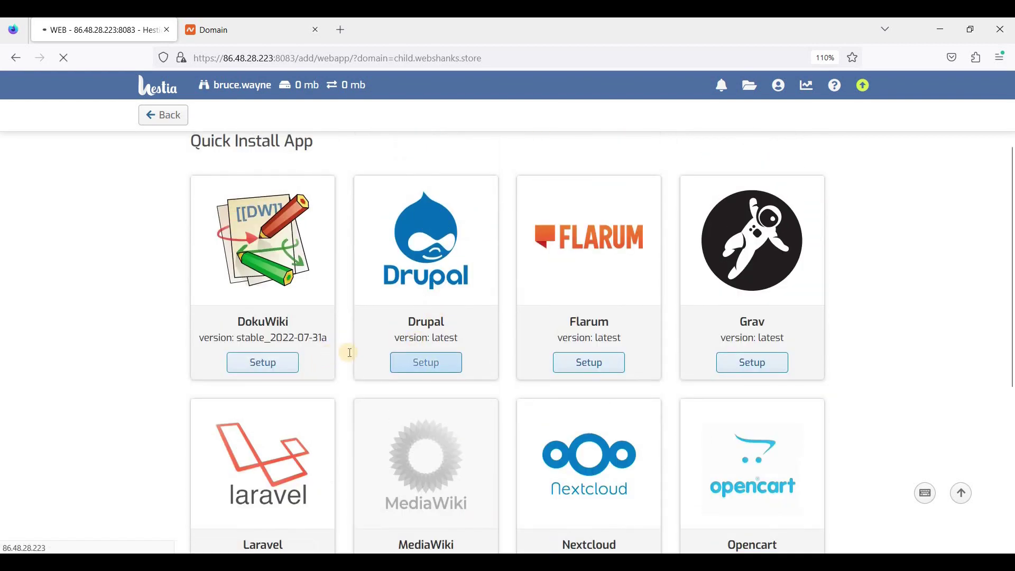
pyautogui.click(369, 376)
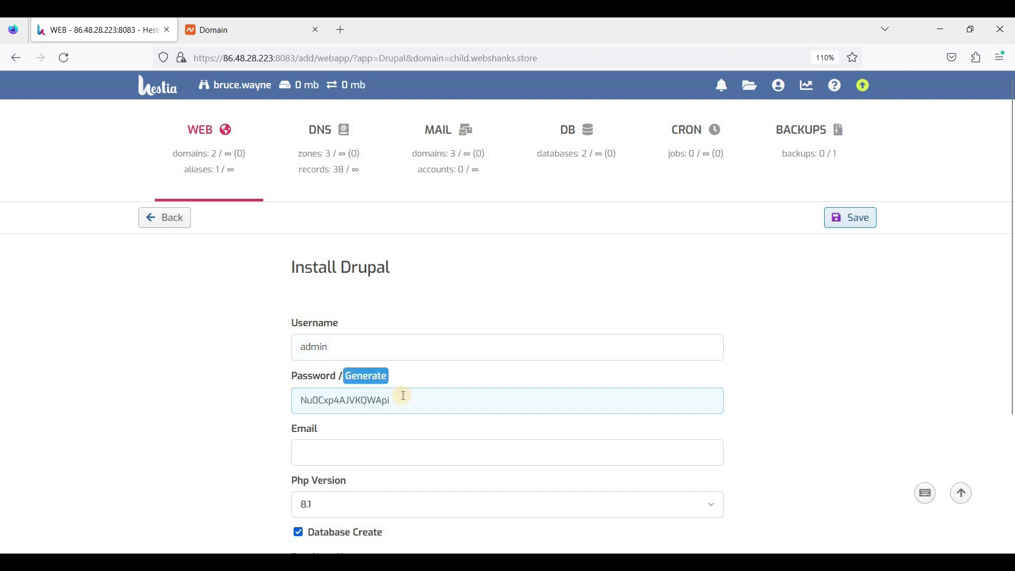
# Copy the generated password, fill in the administrator's e-mail, and install Drupal
pyautogui.press('Tab')
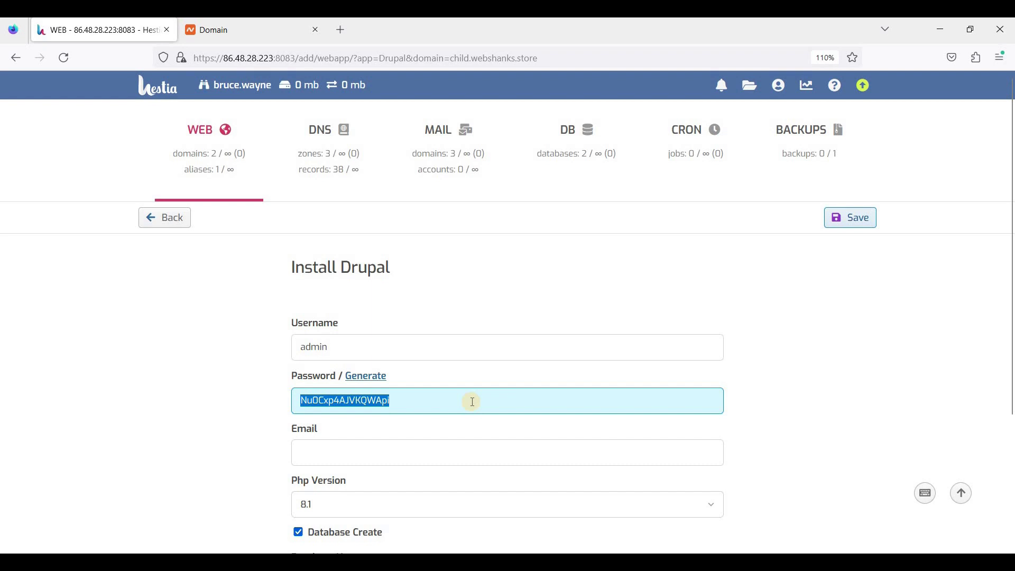
pyautogui.scroll(-1, 359, 418)
pyautogui.click(359, 419)
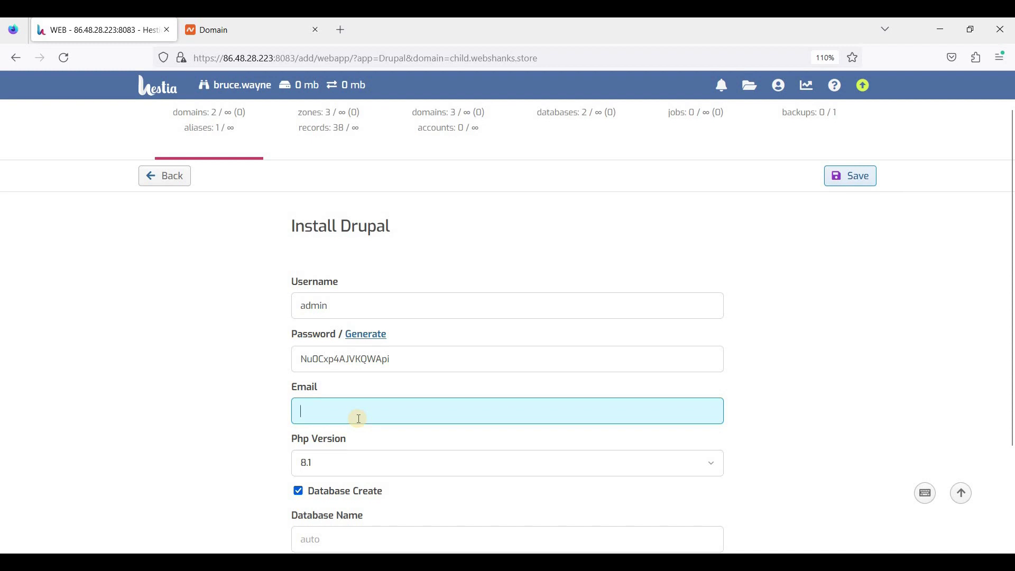
pyautogui.write('hello')
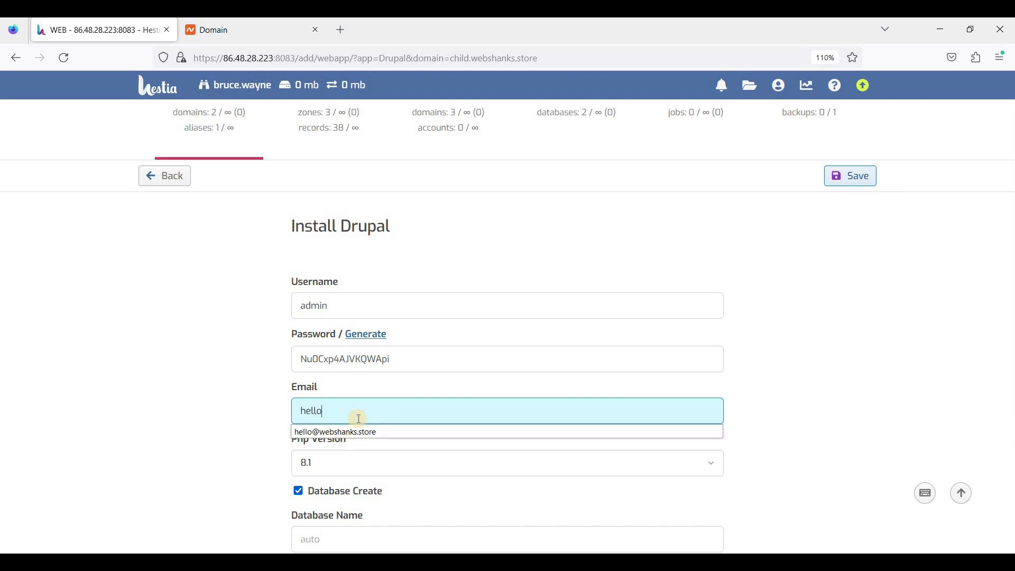
pyautogui.click(359, 432)
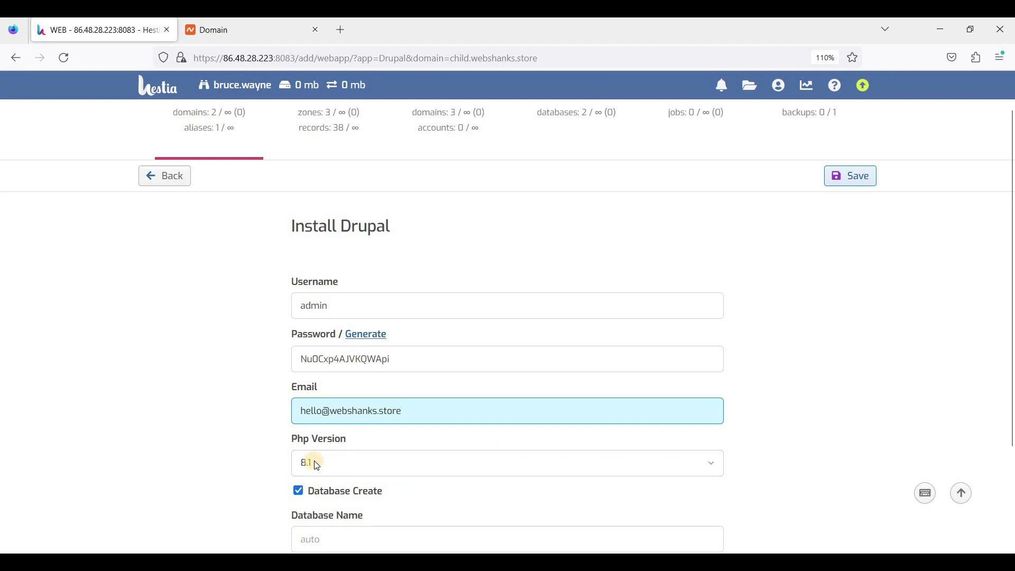
pyautogui.scroll(-2, 988, 403)
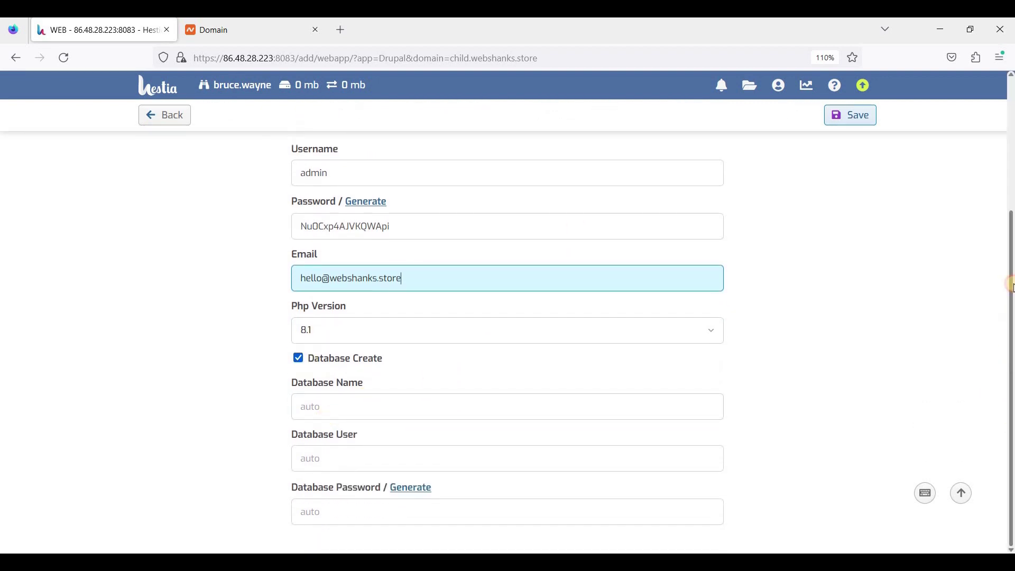
pyautogui.scroll(3, 1011, 286)
pyautogui.click(849, 218)
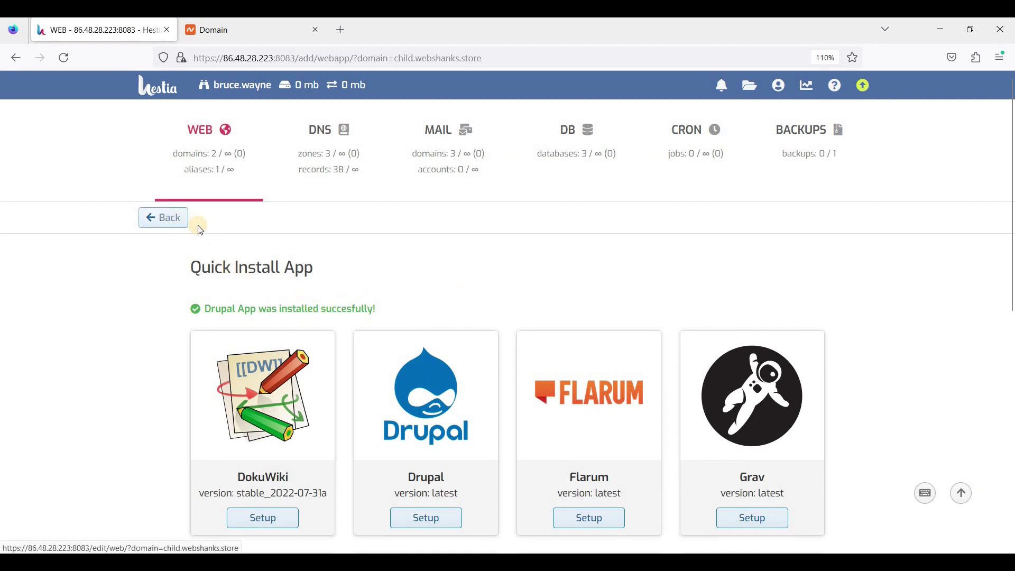
# Return to child.webshanks.store's settings, then switch to the Namecheap domain details tab
pyautogui.click(182, 220)
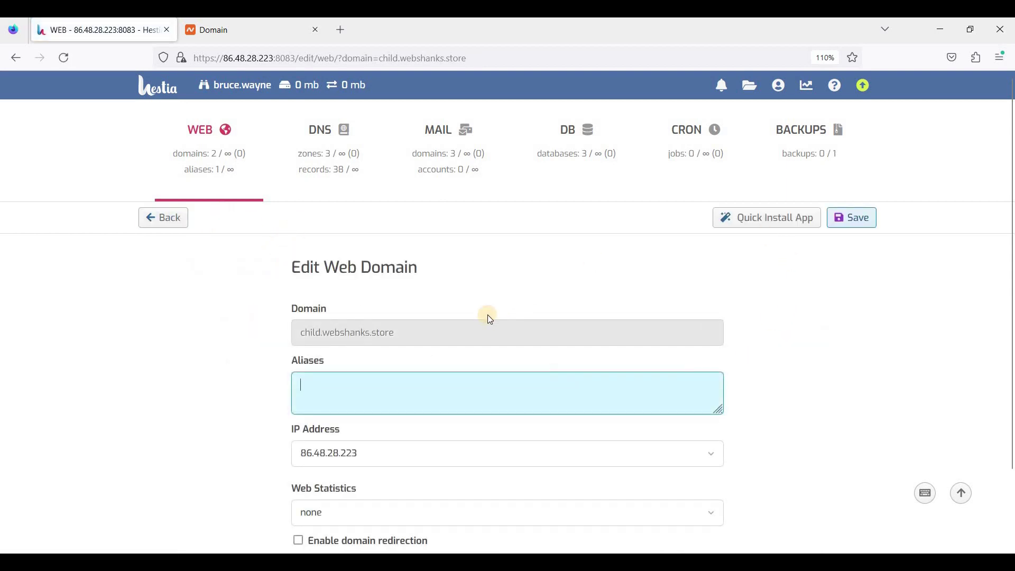
pyautogui.scroll(-2, 1007, 341)
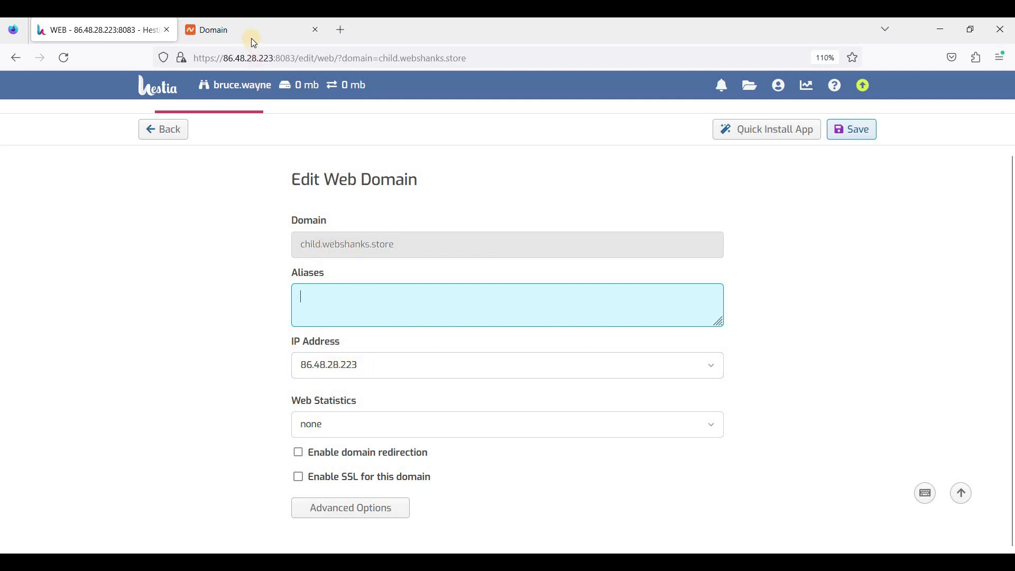
pyautogui.click(264, 45)
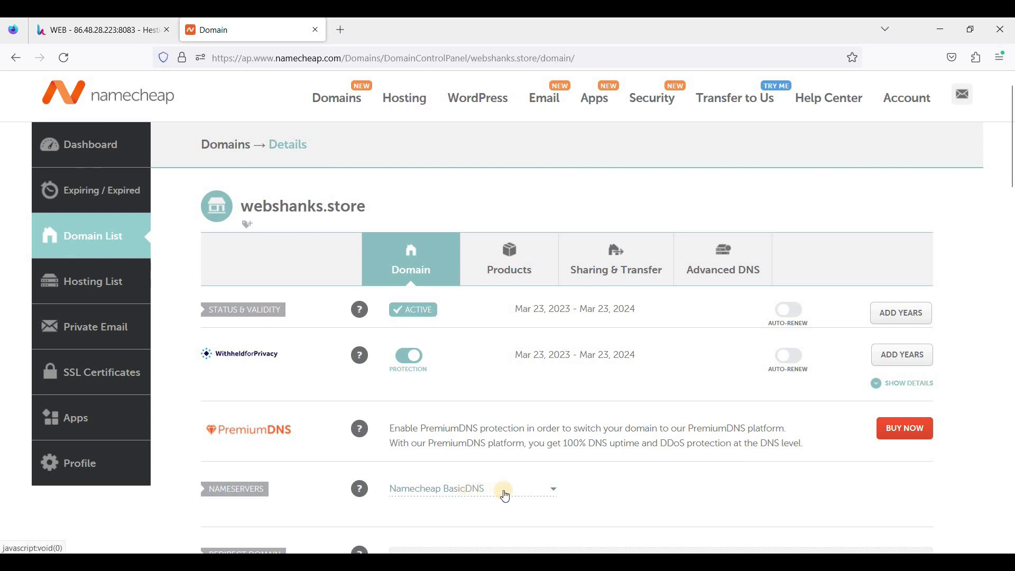
# In webshanks.store's Advanced DNS, add an A record 'child' pointing to 86.48.28.223
pyautogui.click(702, 275)
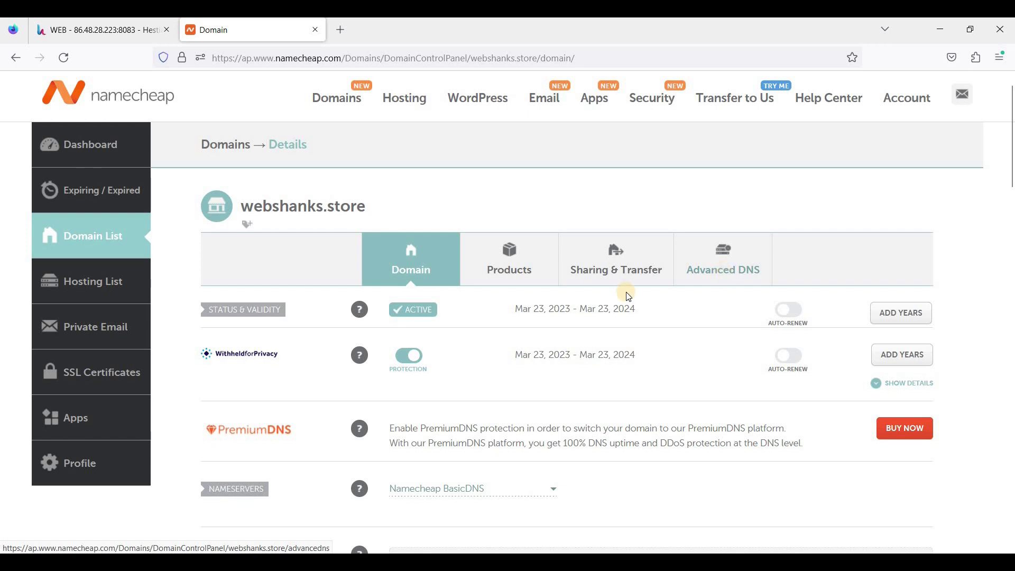
pyautogui.click(730, 270)
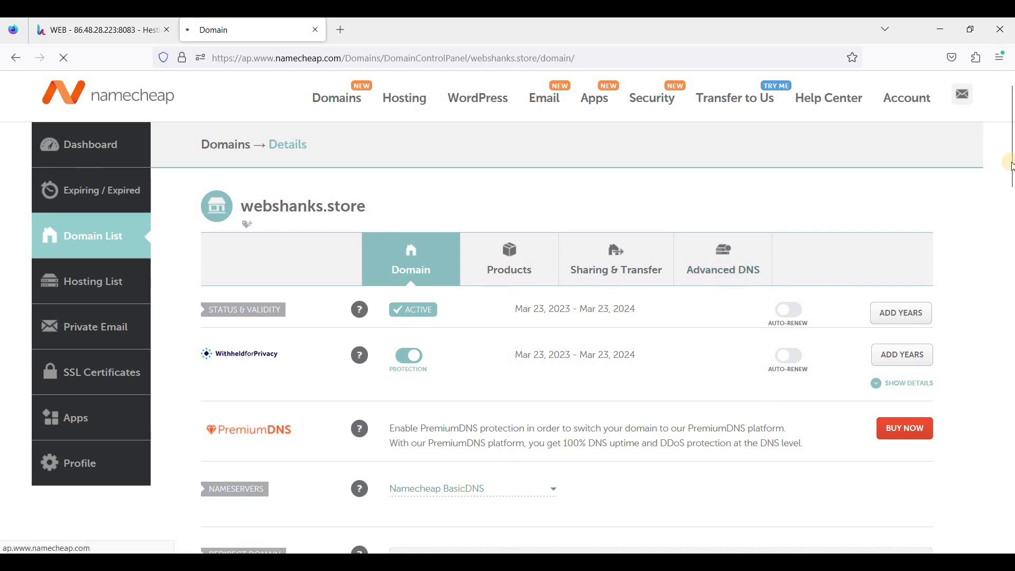
pyautogui.scroll(-1, 1010, 211)
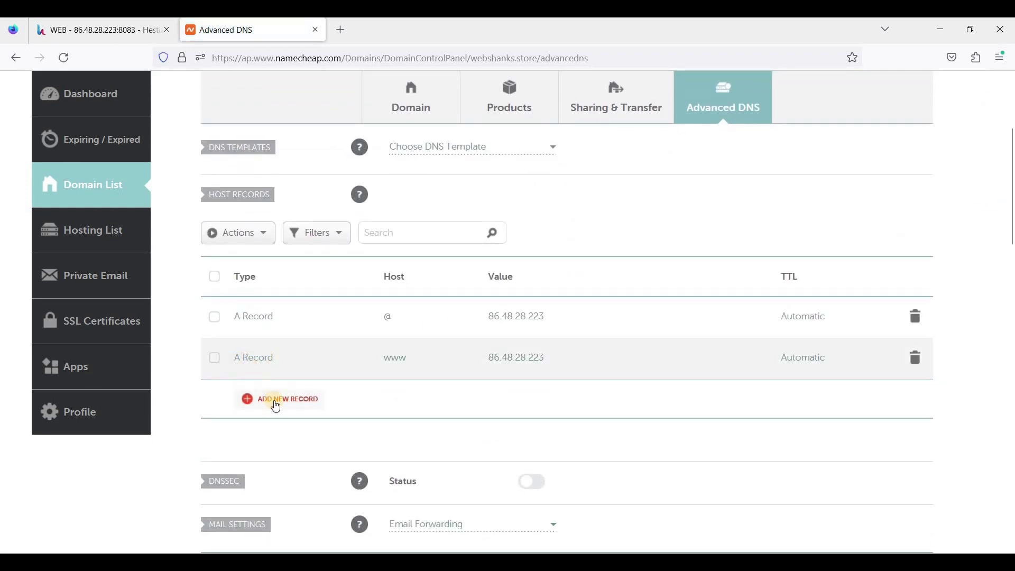
pyautogui.click(281, 399)
pyautogui.click(307, 301)
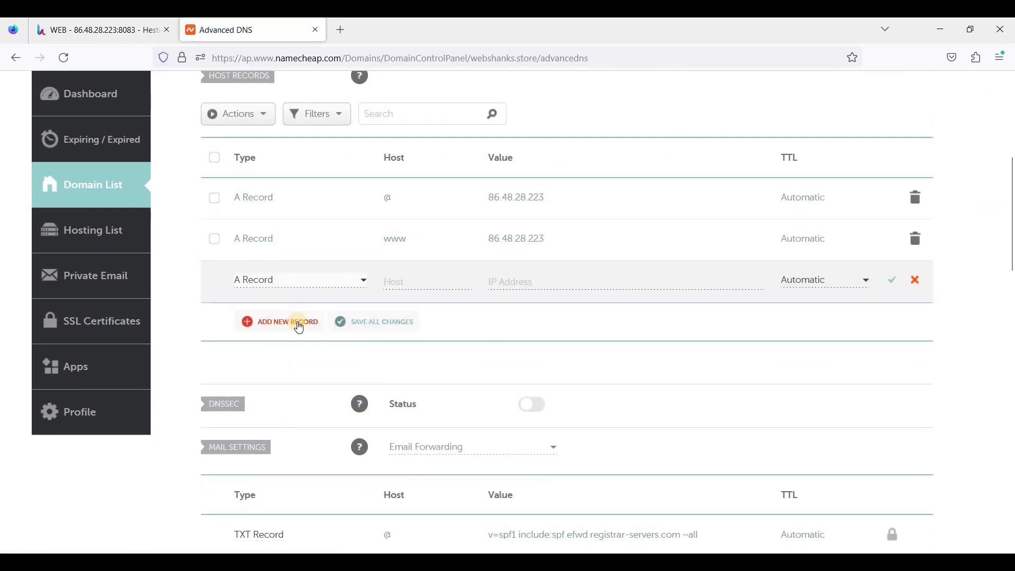
pyautogui.click(426, 280)
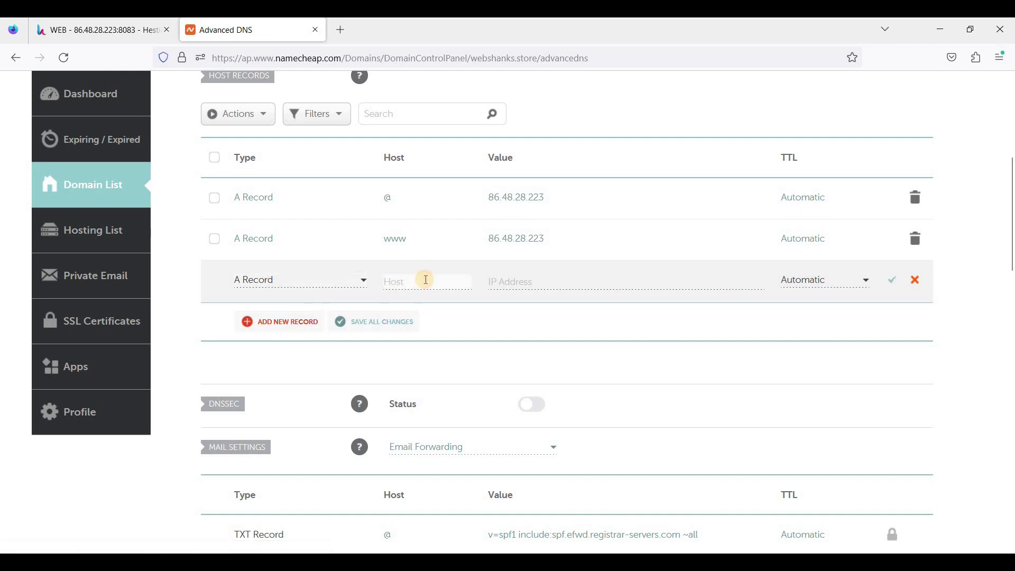
pyautogui.write('child')
pyautogui.press('Tab')
pyautogui.moveTo(547, 239); pyautogui.dragTo(446, 237)
pyautogui.hotkey('ctrl', 'c')
pyautogui.click(509, 280)
pyautogui.hotkey('ctrl', 'v')
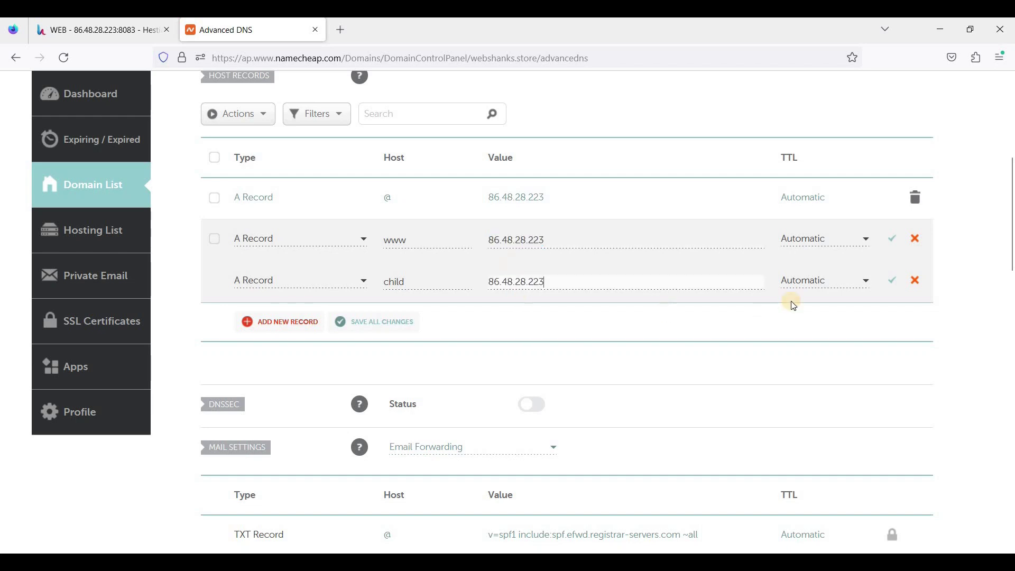
pyautogui.click(891, 280)
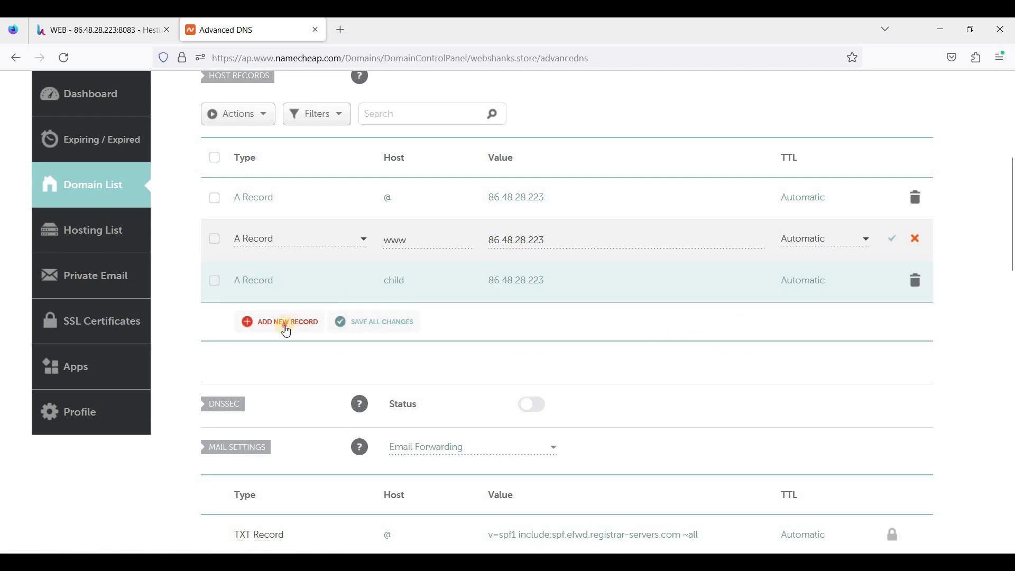
pyautogui.click(290, 328)
pyautogui.click(349, 269)
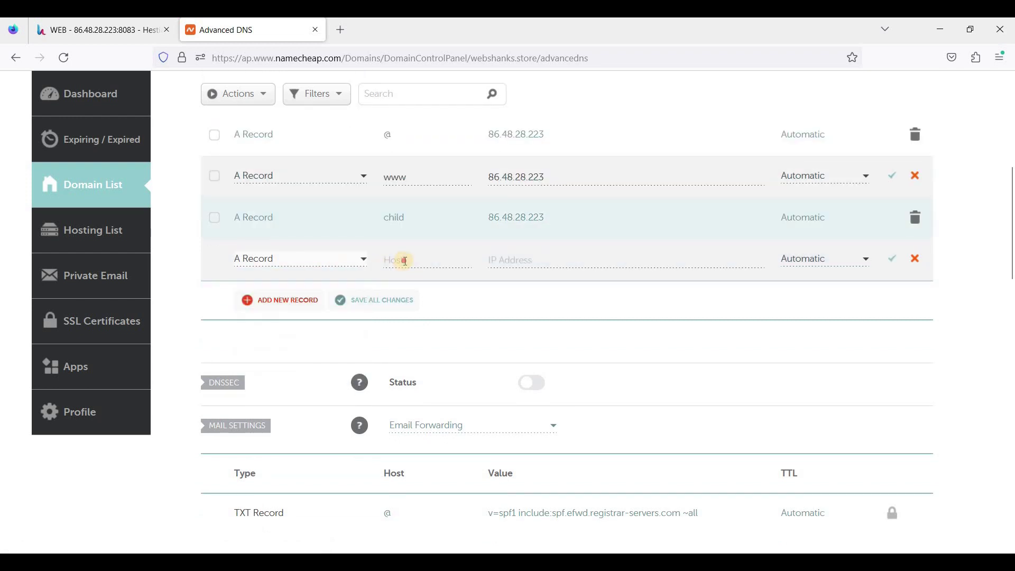
pyautogui.click(405, 260)
pyautogui.write('.child')
pyautogui.click(520, 252)
pyautogui.hotkey('ctrl', 'v')
pyautogui.click(841, 287)
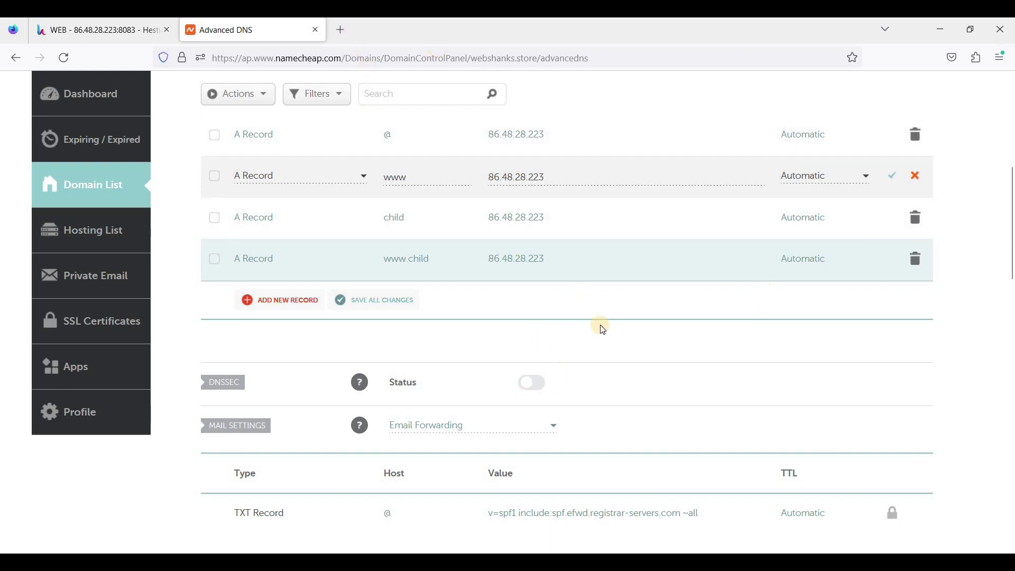
# Bring up the whatsmydns.net domain lookup box
pyautogui.scroll(-1, 602, 326)
pyautogui.scroll(4, 600, 324)
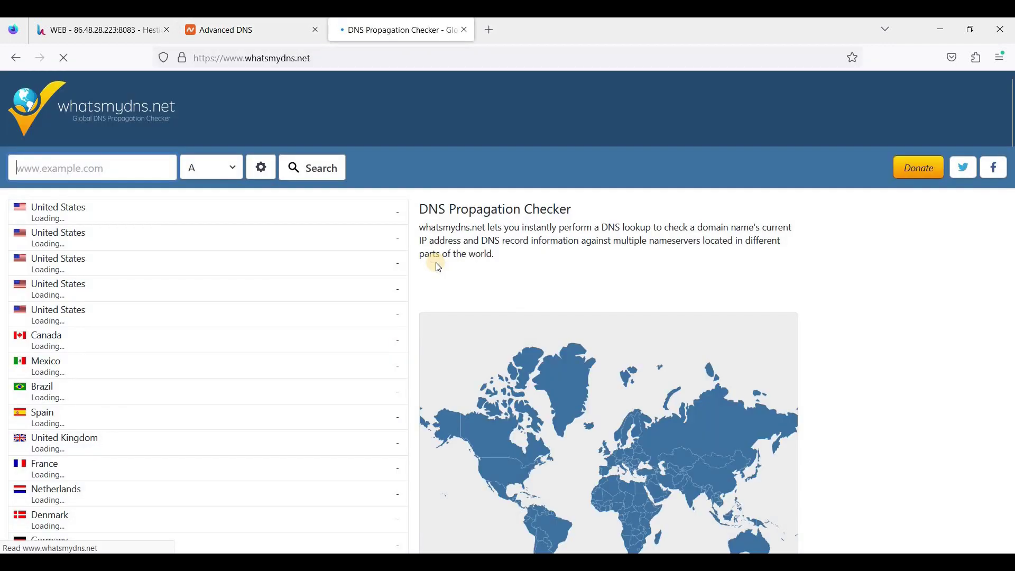
pyautogui.click(135, 173)
# Check child.webshanks.store's A record on whatsmydns.net and rerun the search to refresh results
pyautogui.write('child')
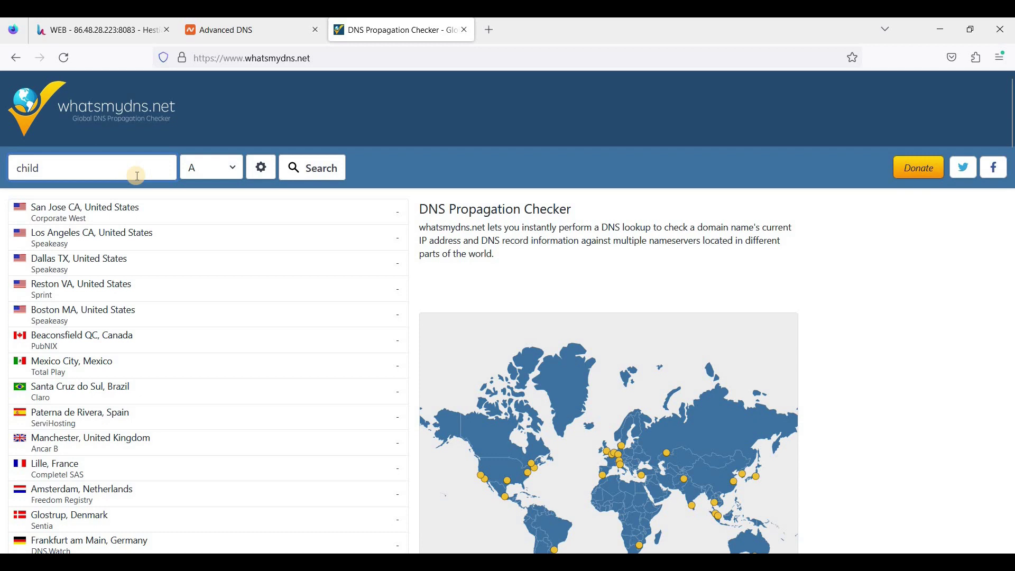
pyautogui.write('.webshanks.store')
pyautogui.press('Return')
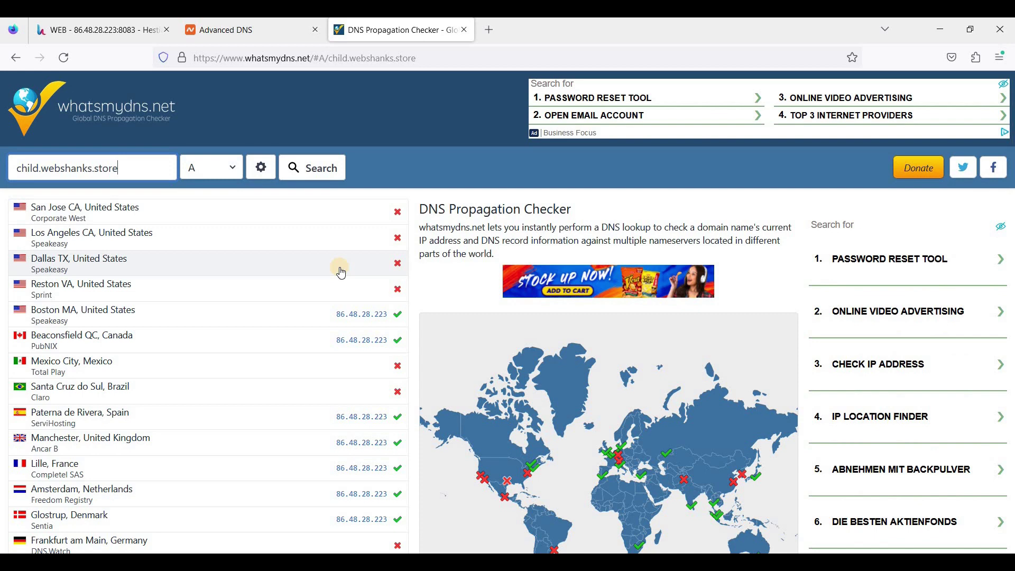
pyautogui.click(319, 168)
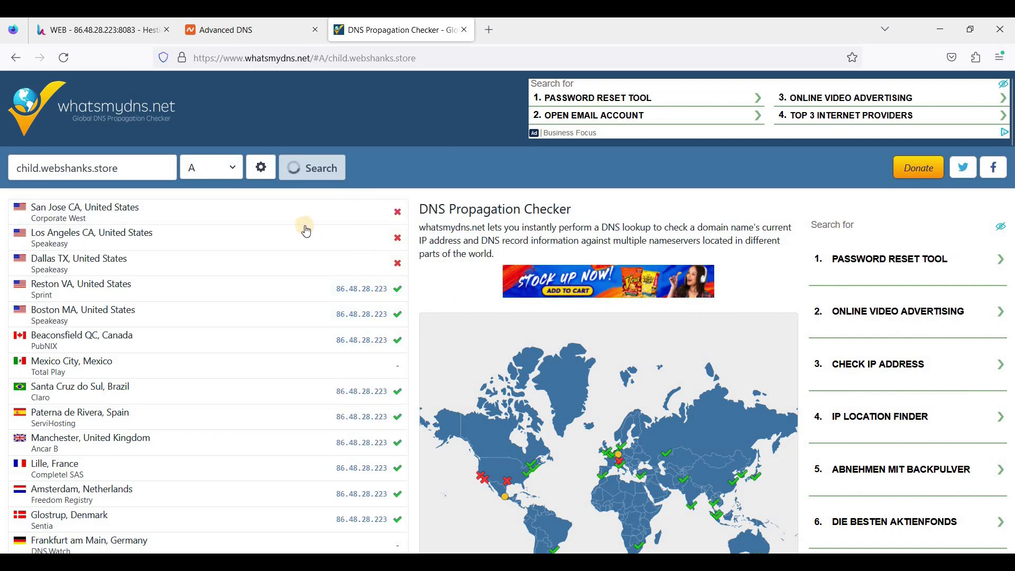
# Enable SSL via Let's Encrypt with HTTPS redirection and HSTS on child.webshanks.store, and save
pyautogui.click(122, 42)
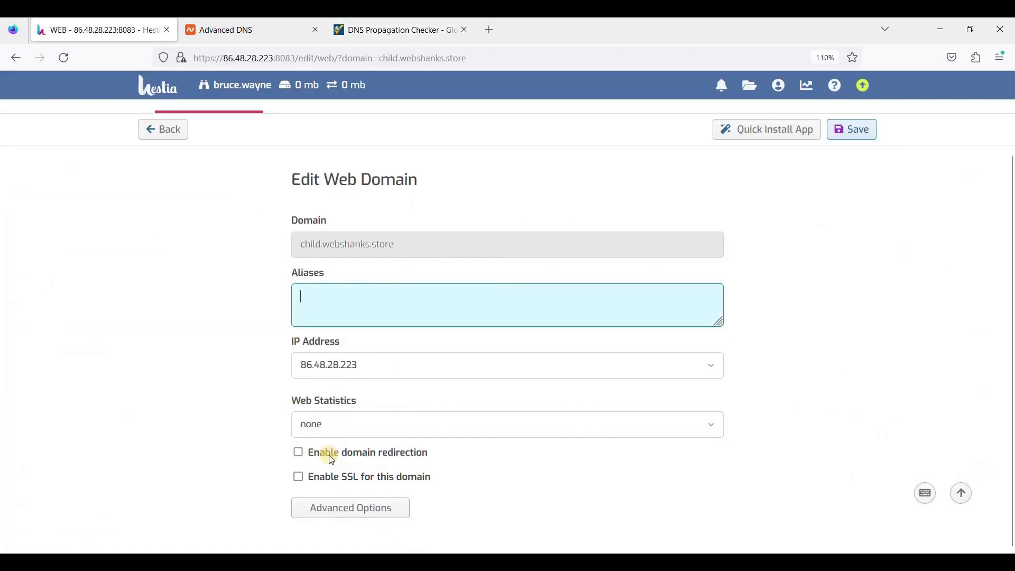
pyautogui.click(305, 479)
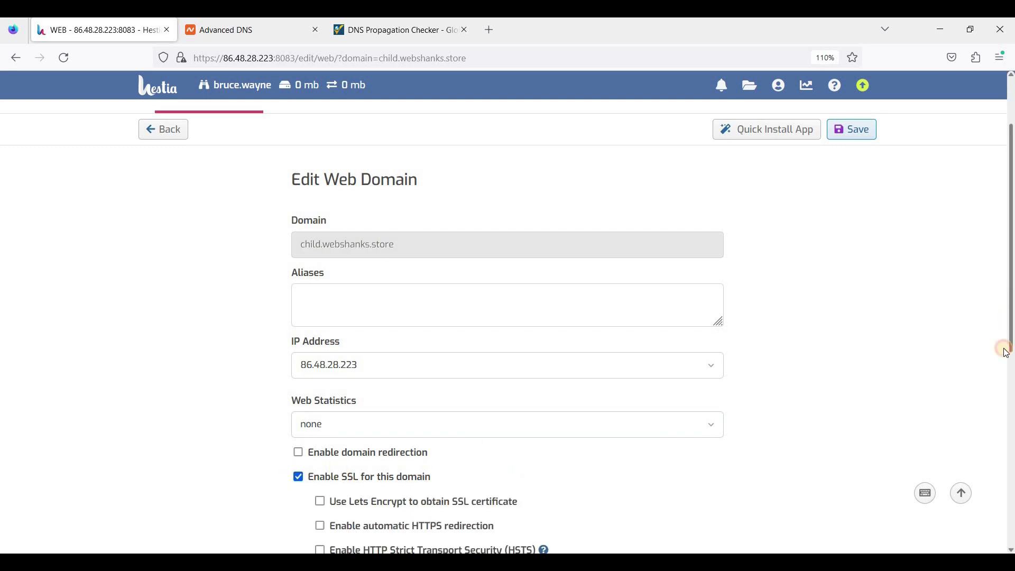
pyautogui.scroll(-2, 418, 344)
pyautogui.click(316, 391)
pyautogui.click(324, 442)
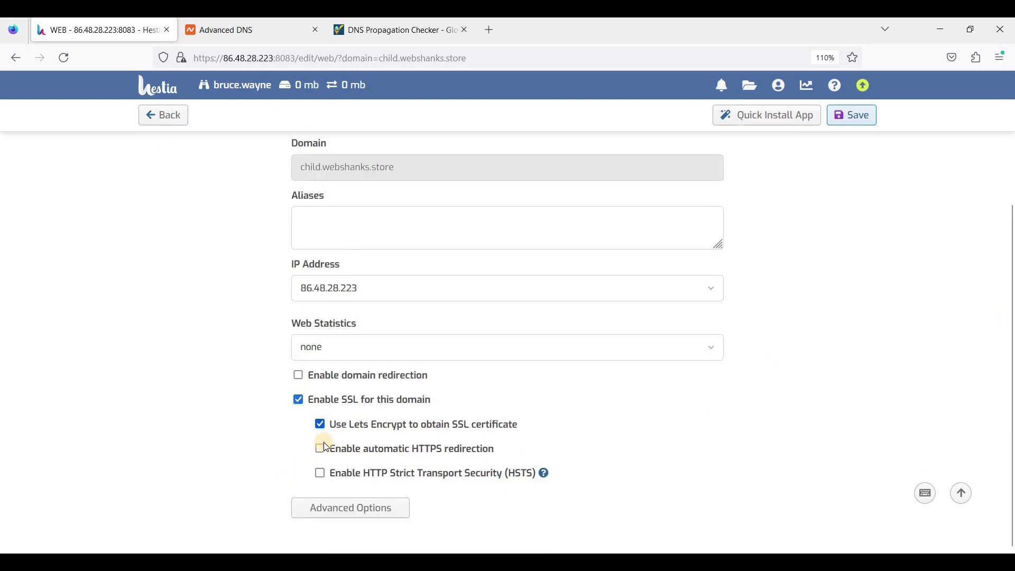
pyautogui.click(321, 474)
pyautogui.click(853, 125)
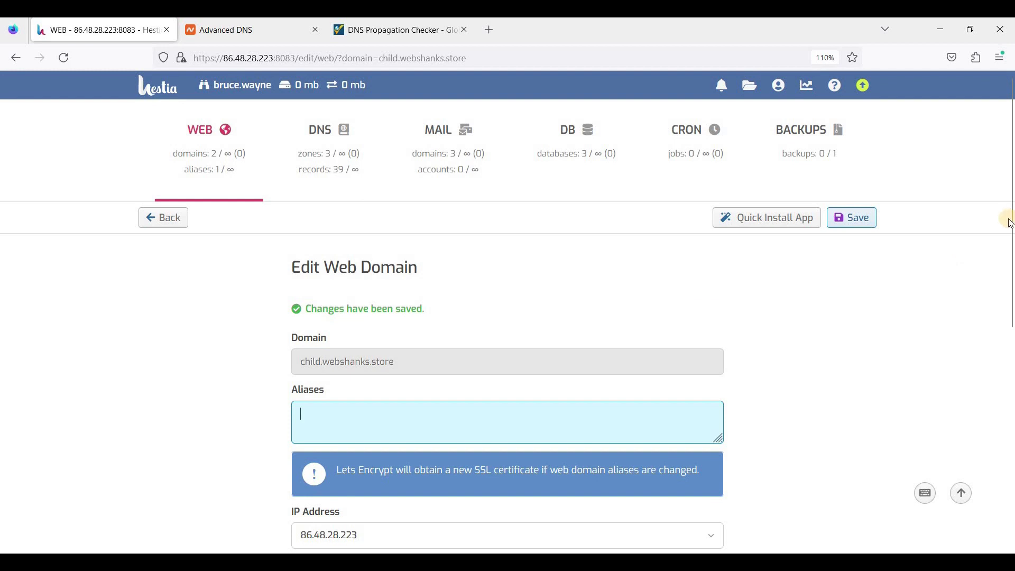
pyautogui.moveTo(1011, 223); pyautogui.dragTo(1010, 326)
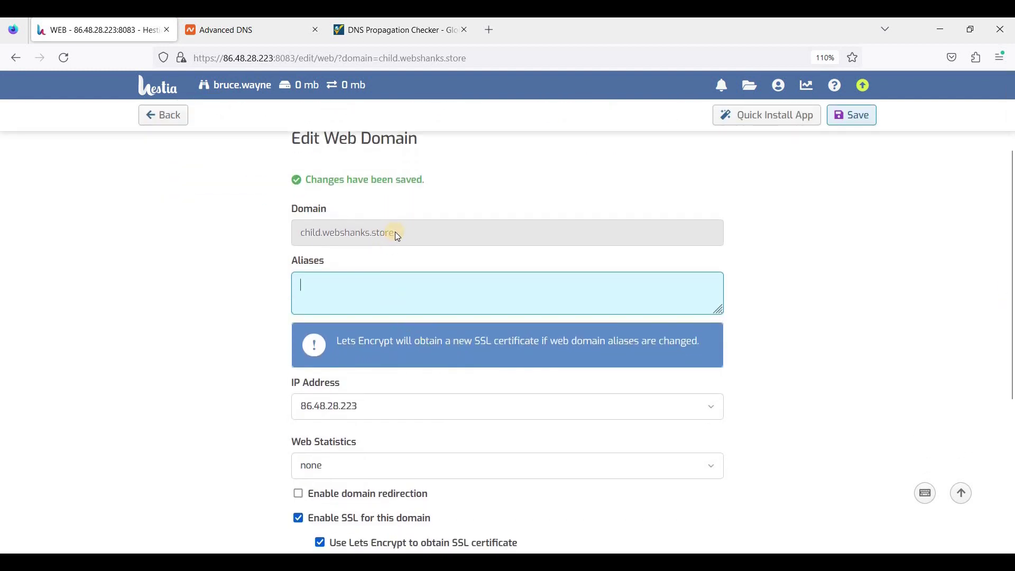
pyautogui.tripleClick(311, 236)
# Copy the domain child.webshanks.store and load it in a new browser tab
pyautogui.rightClick(324, 234)
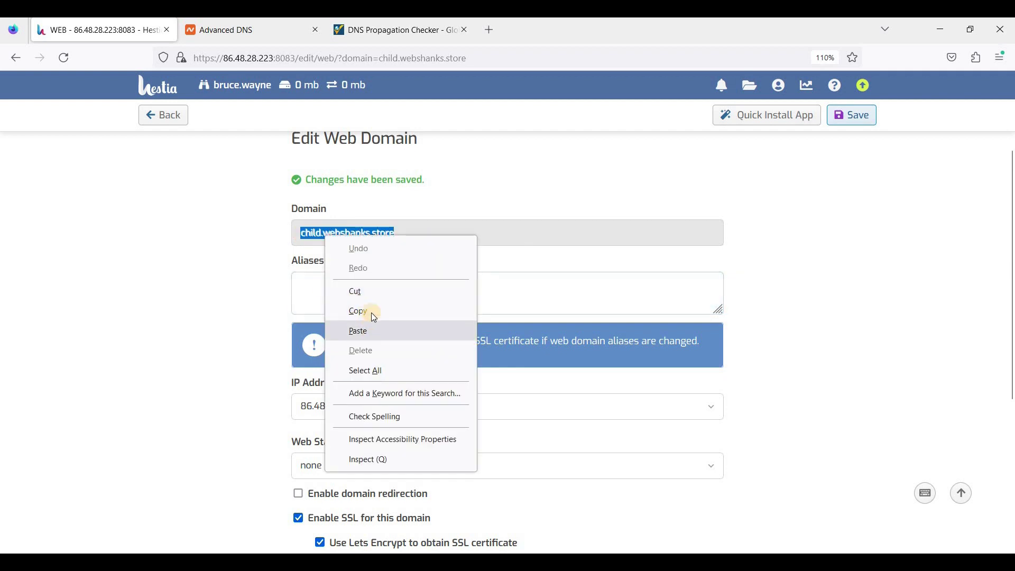
pyautogui.click(371, 310)
pyautogui.click(489, 31)
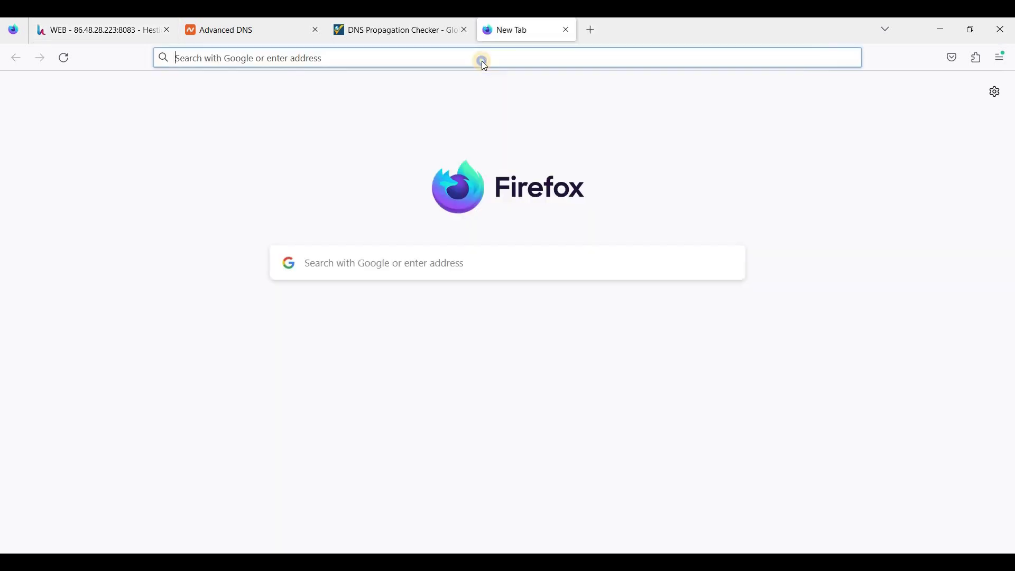
pyautogui.rightClick(481, 61)
pyautogui.click(513, 176)
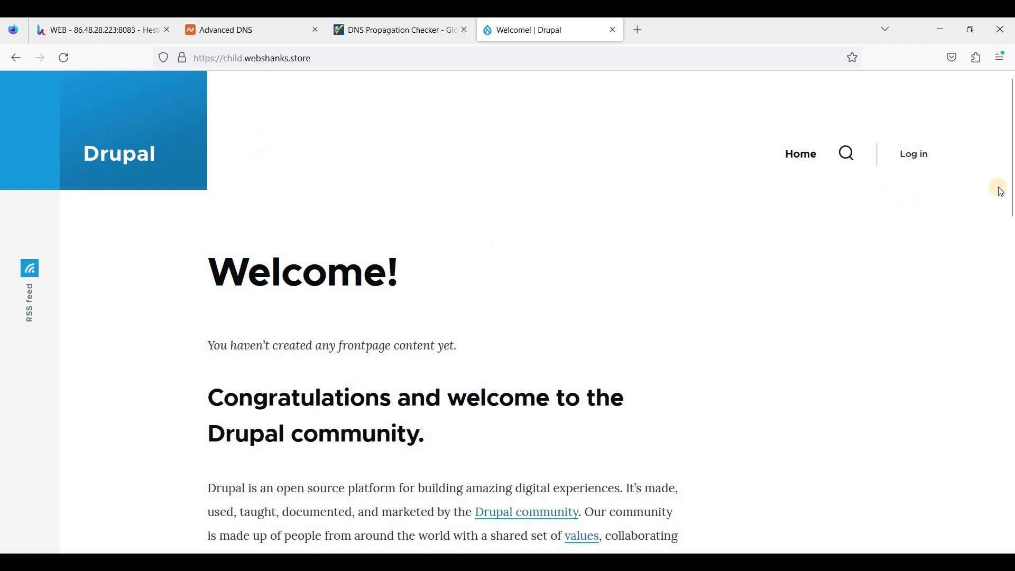
# Scroll through the live Drupal Welcome page, briefly checking the Hestia tab in between
pyautogui.scroll(-10, 1010, 317)
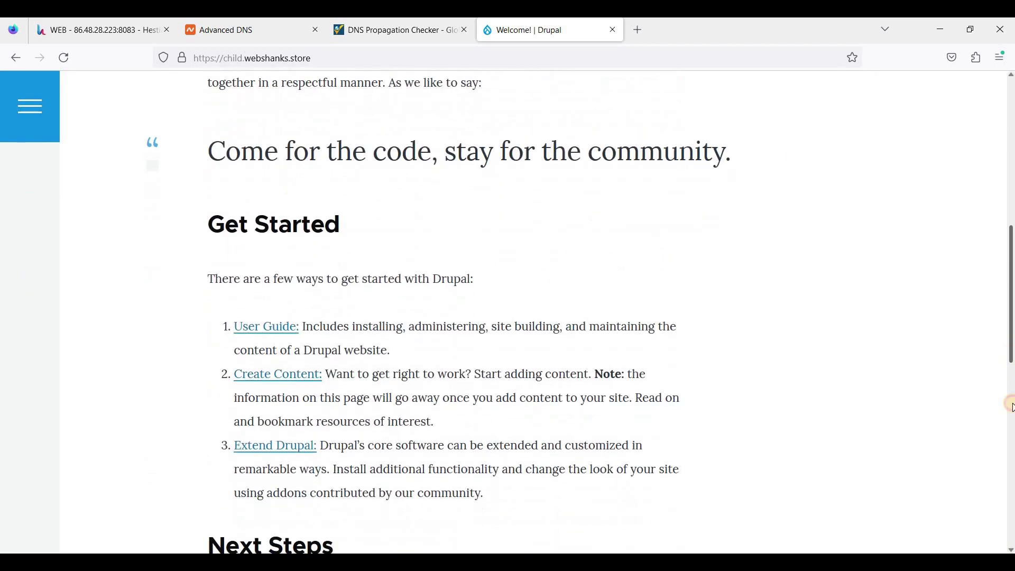
pyautogui.scroll(-3, 1010, 445)
pyautogui.scroll(15, 1007, 163)
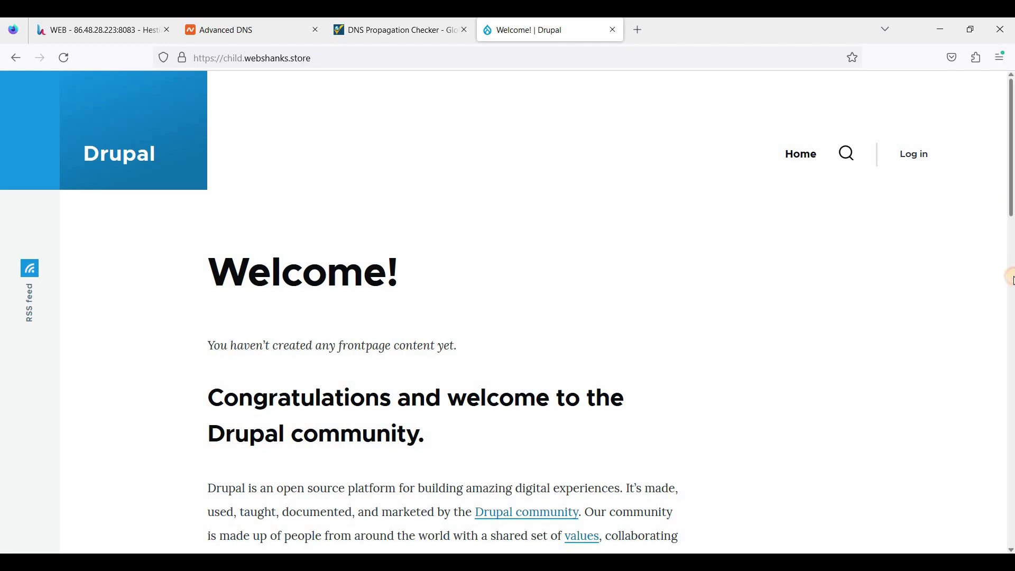
pyautogui.scroll(-4, 1011, 370)
pyautogui.scroll(-12, 1011, 370)
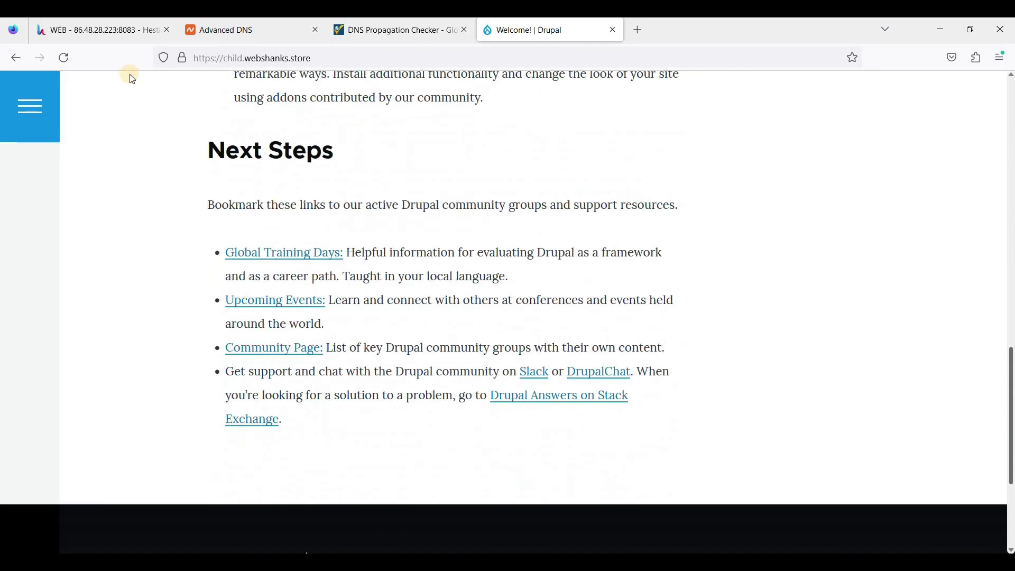
pyautogui.hotkey('ctrl', 'Tab')
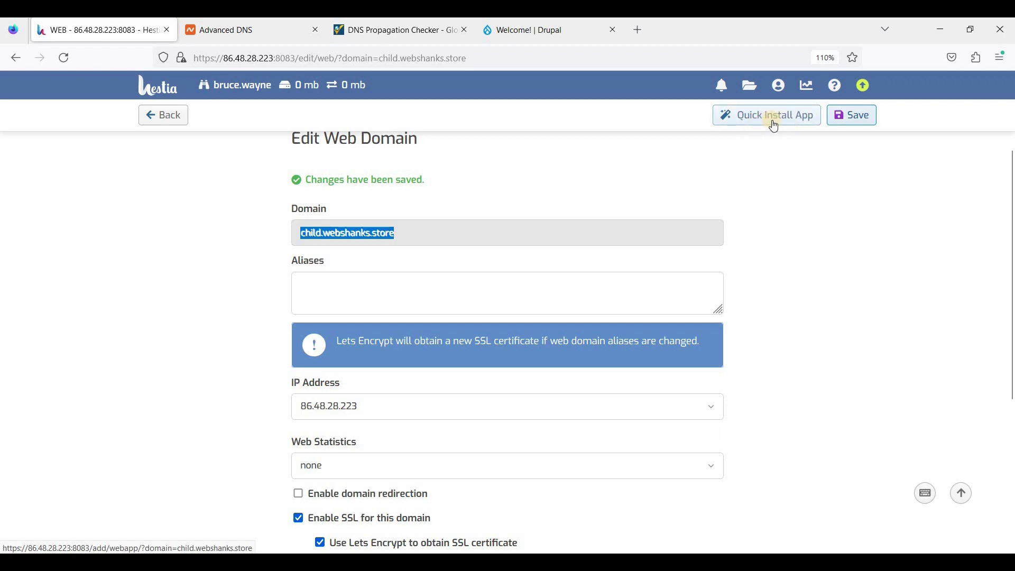
pyautogui.click(539, 27)
pyautogui.scroll(-5, 795, 202)
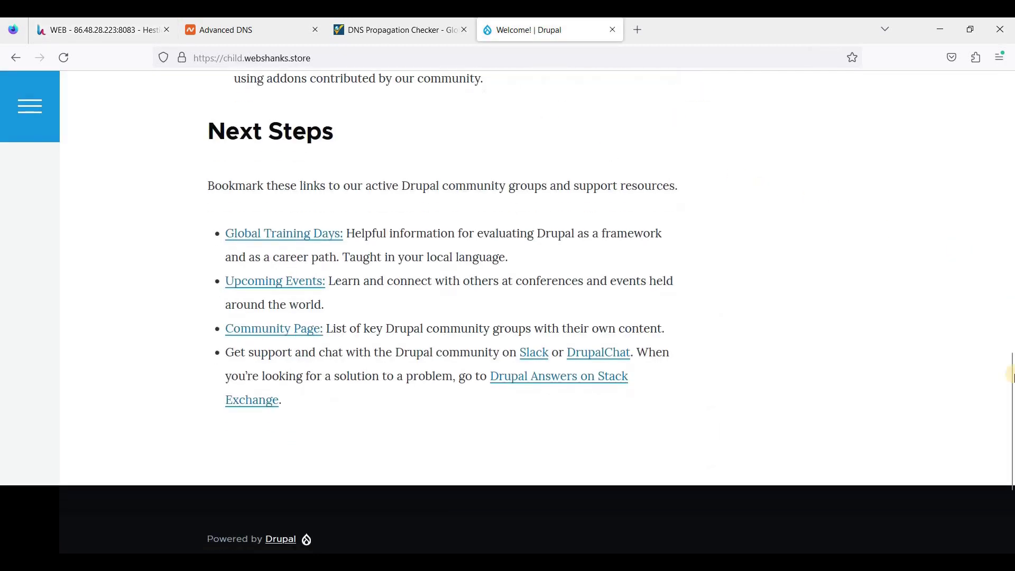
pyautogui.scroll(20, 976, 104)
pyautogui.scroll(2, 543, 216)
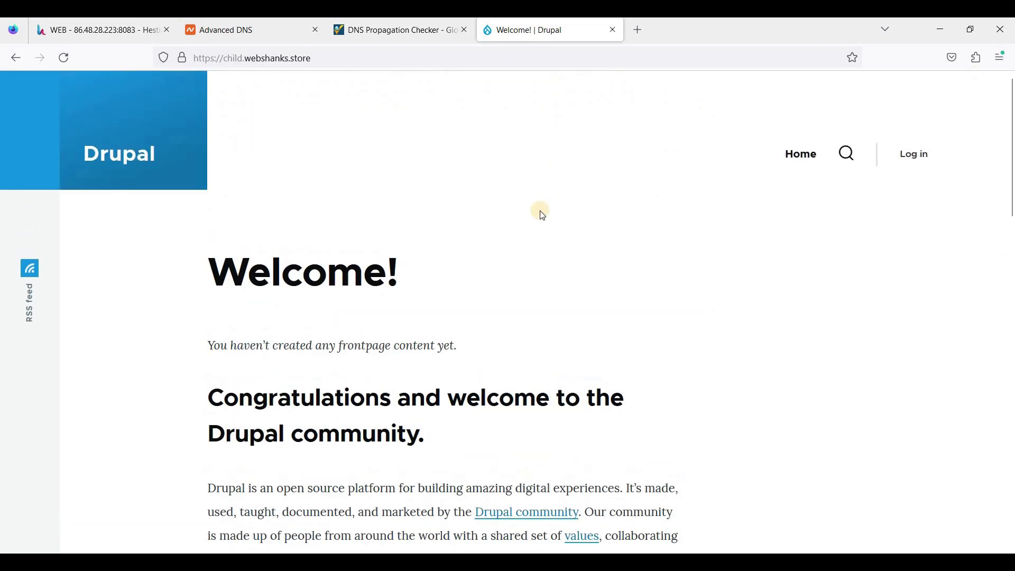